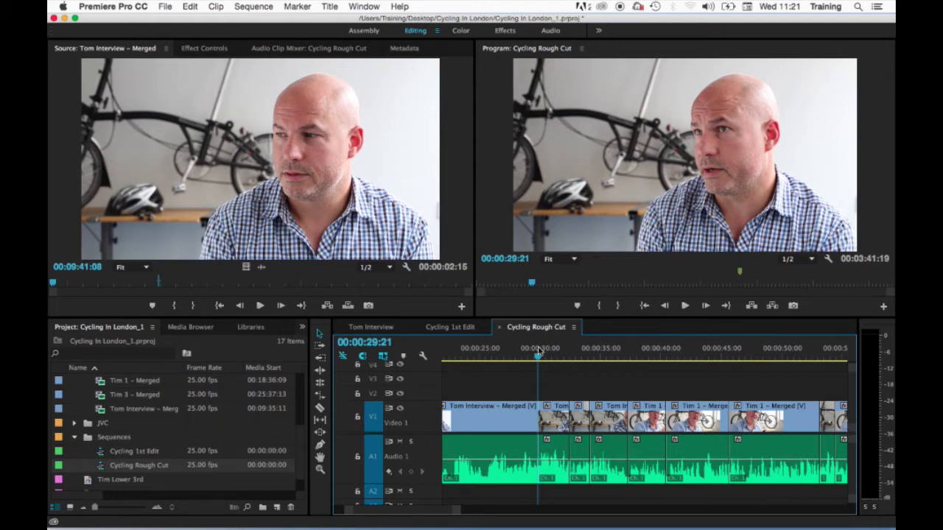
Step: Delete the two short clips around 00:00:30 to see the gap they leave, then undo
{"action": "left_click", "coordinate": [501, 406]}
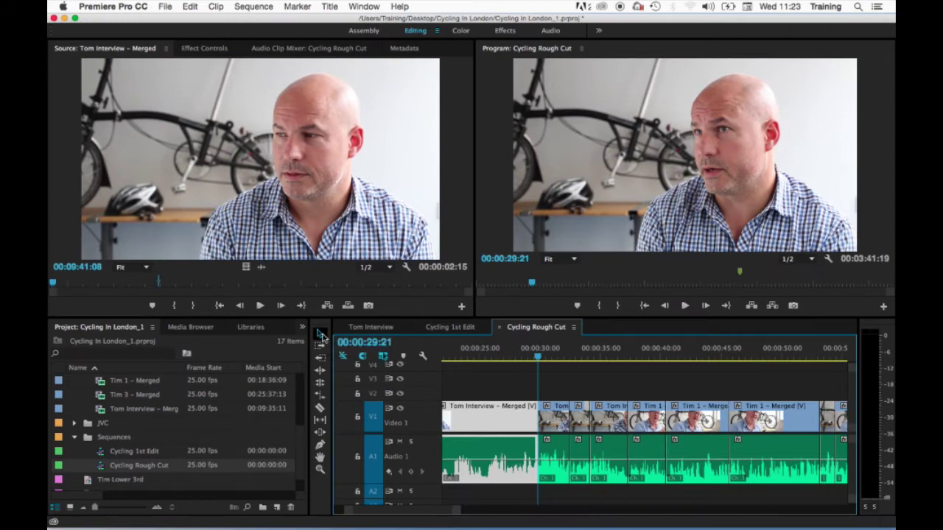
{"action": "left_click", "coordinate": [559, 431]}
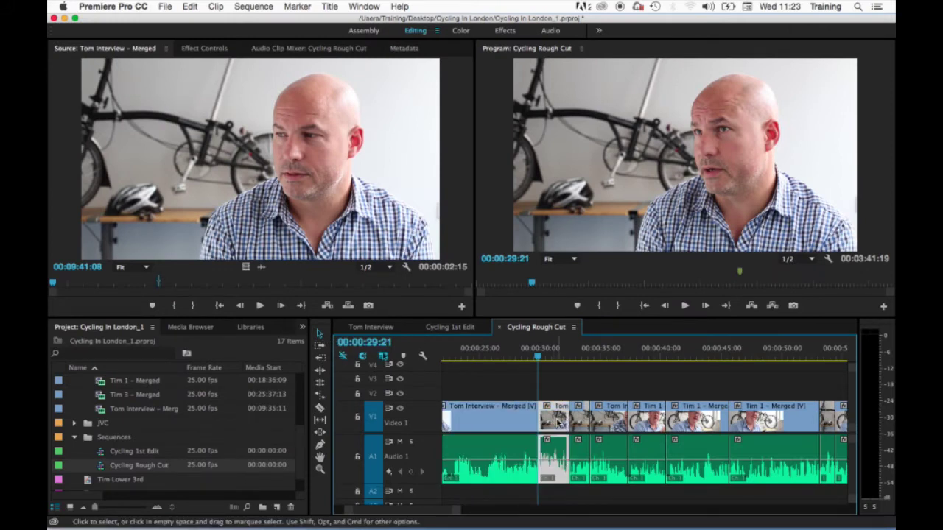
{"action": "left_click_drag", "start_coordinate": [546, 376], "coordinate": [554, 422]}
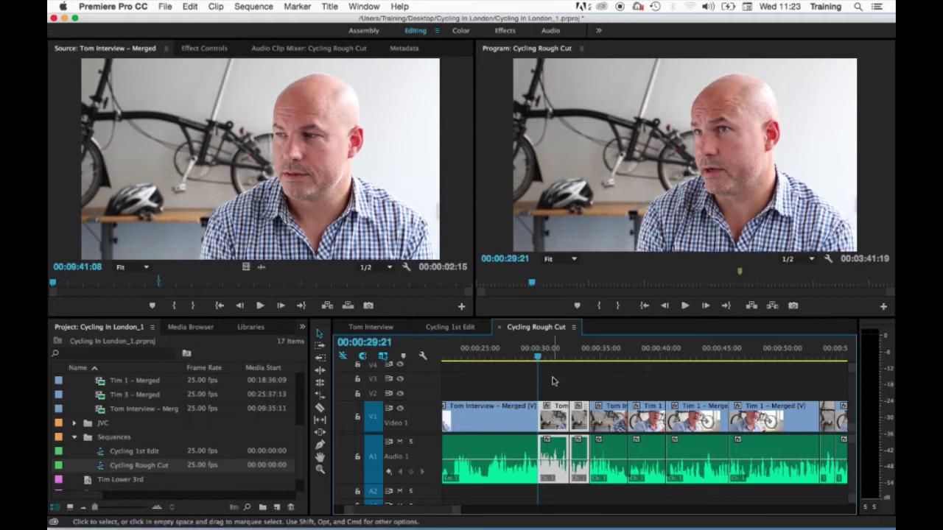
{"action": "key", "text": "Delete"}
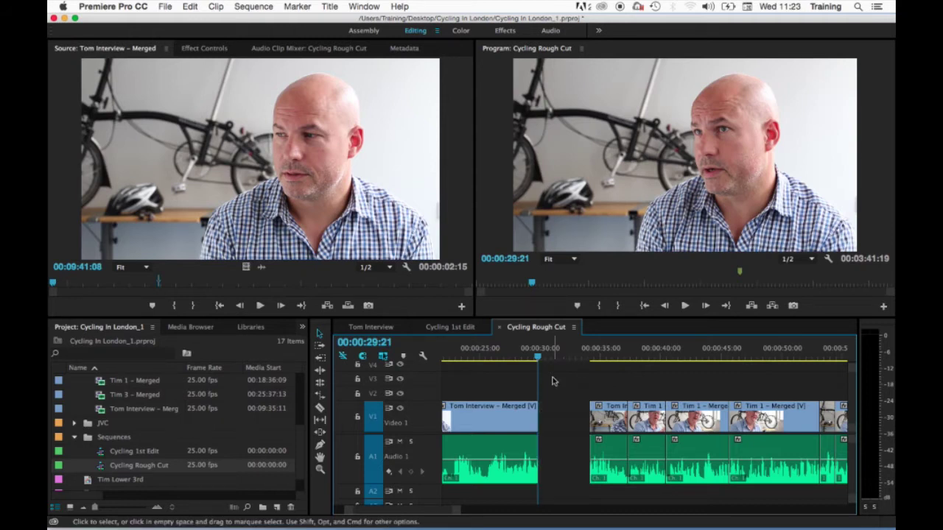
{"action": "key", "text": "super+z"}
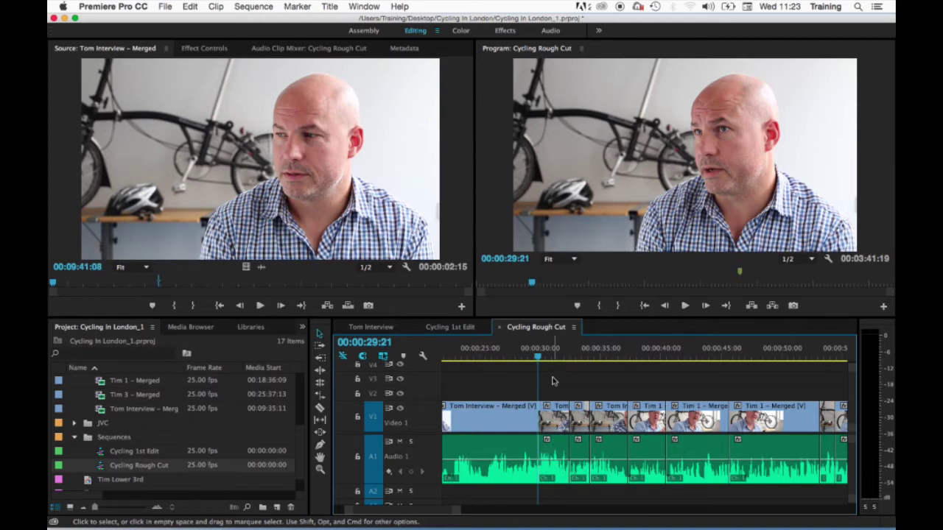
{"action": "scroll", "coordinate": [554, 381], "scroll_direction": "up", "scroll_amount": 5}
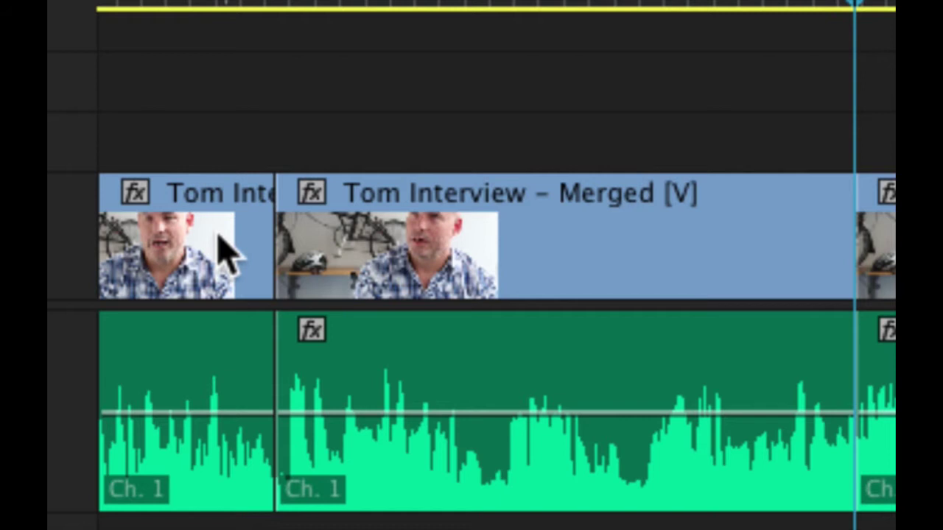
Step: Trim the second clip's start later, then extend it back to close the gap
{"action": "left_click", "coordinate": [287, 240]}
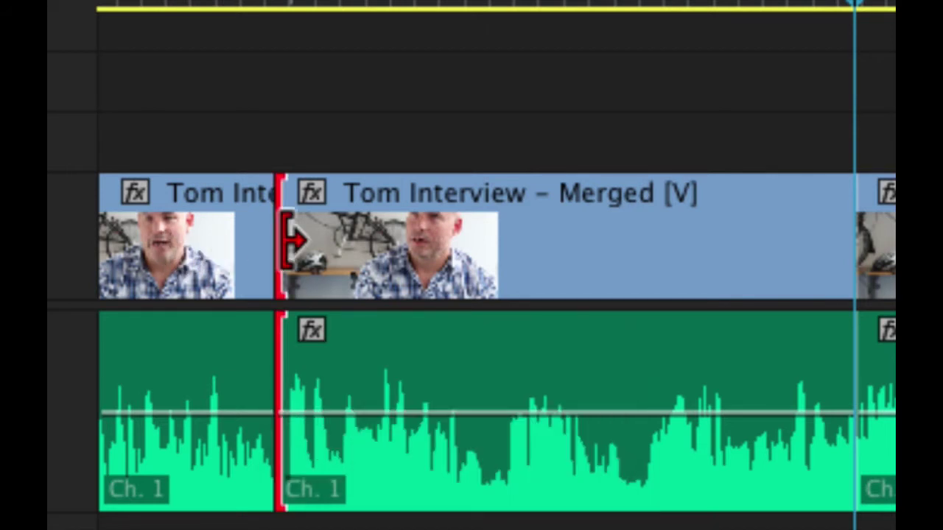
{"action": "left_click_drag", "start_coordinate": [287, 239], "coordinate": [477, 224]}
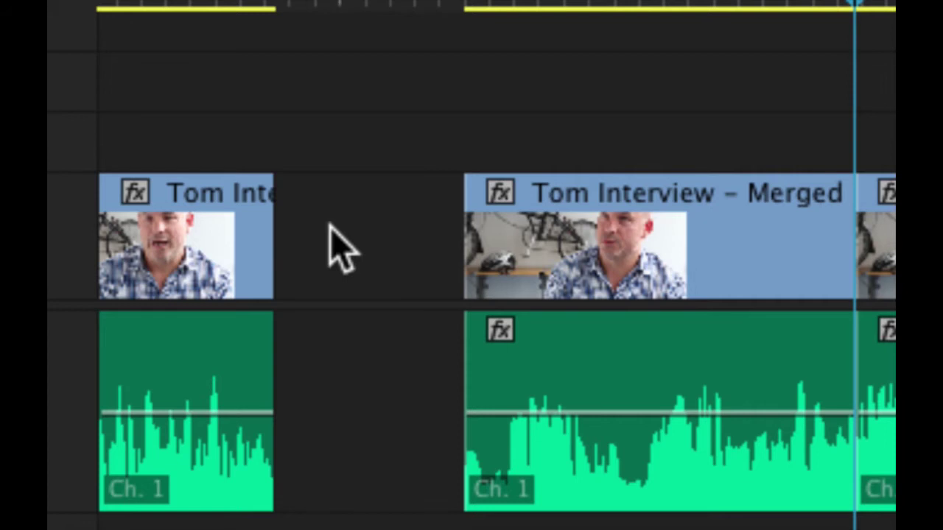
{"action": "left_click_drag", "start_coordinate": [465, 243], "coordinate": [276, 243]}
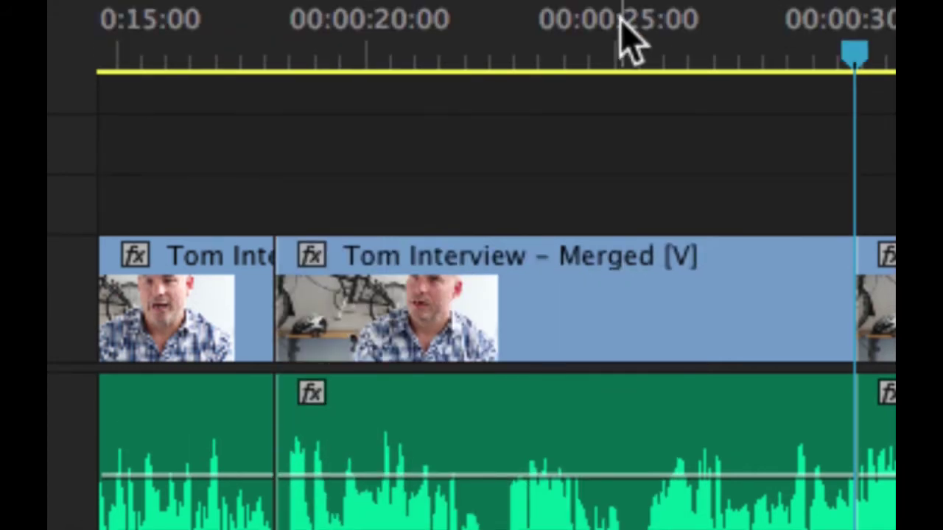
Step: Retrim the Merged clip's end to 00:00:18:04 (00:00:05:08 long), then pick the Ripple Edit Tool
{"action": "left_click", "coordinate": [602, 48]}
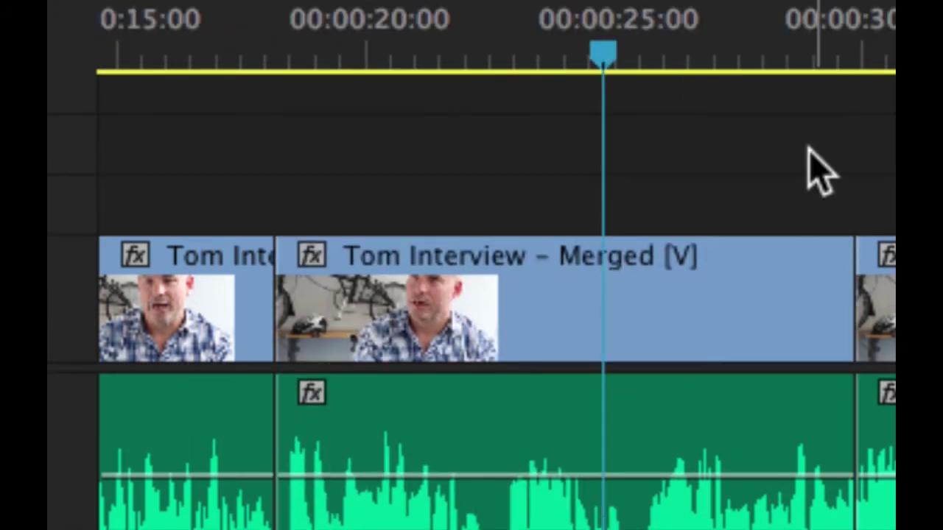
{"action": "left_click", "coordinate": [839, 283]}
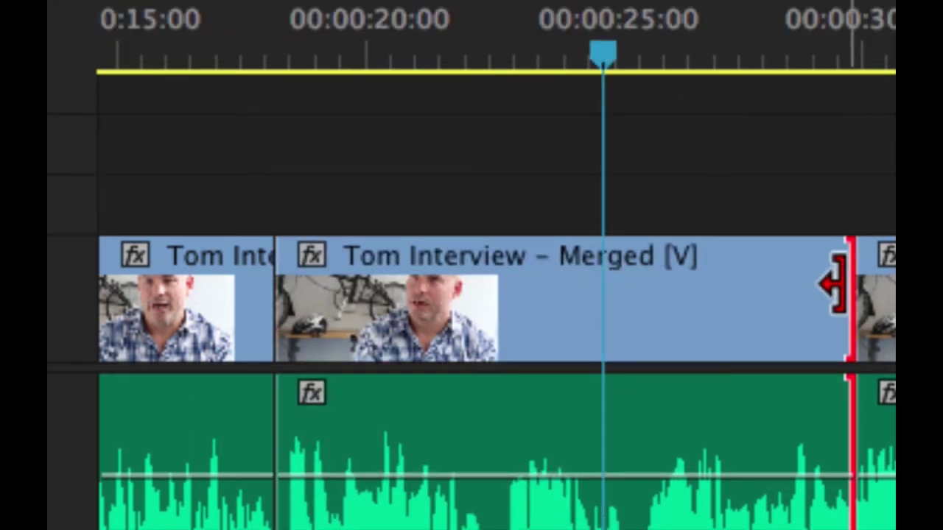
{"action": "left_click_drag", "start_coordinate": [838, 284], "coordinate": [642, 302]}
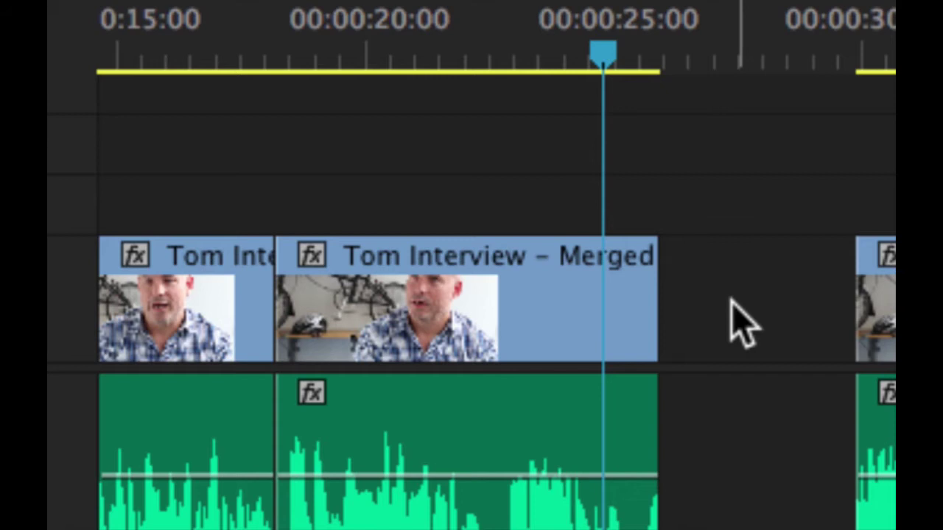
{"action": "left_click", "coordinate": [648, 289]}
{"action": "left_click_drag", "start_coordinate": [649, 289], "coordinate": [695, 286]}
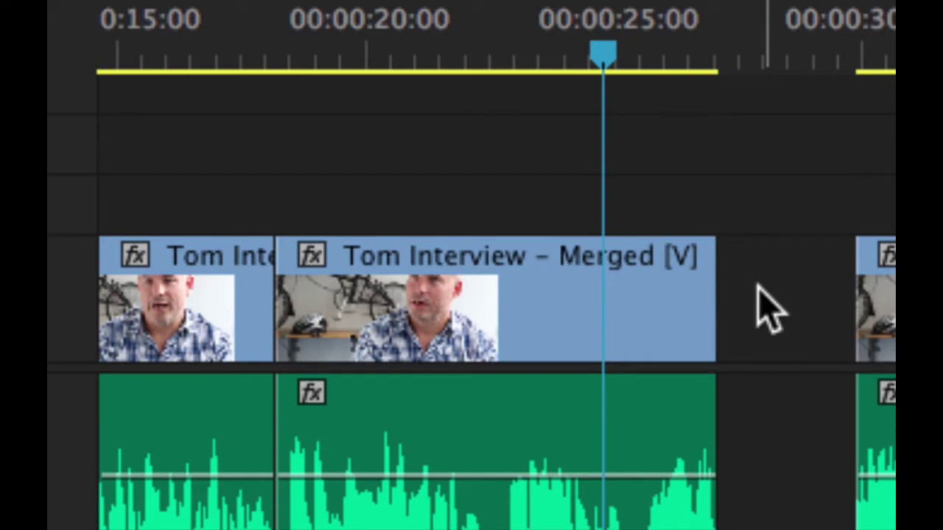
{"action": "left_click_drag", "start_coordinate": [709, 274], "coordinate": [882, 311]}
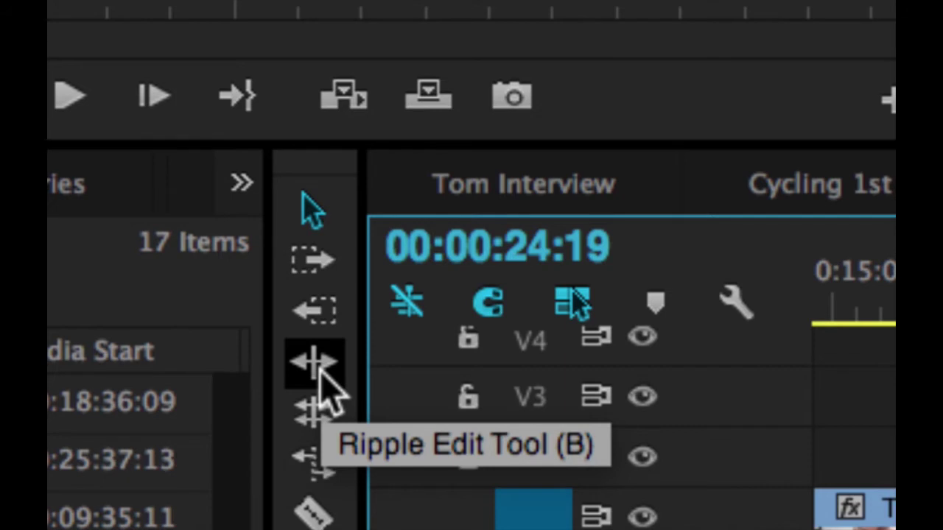
{"action": "left_click", "coordinate": [316, 365]}
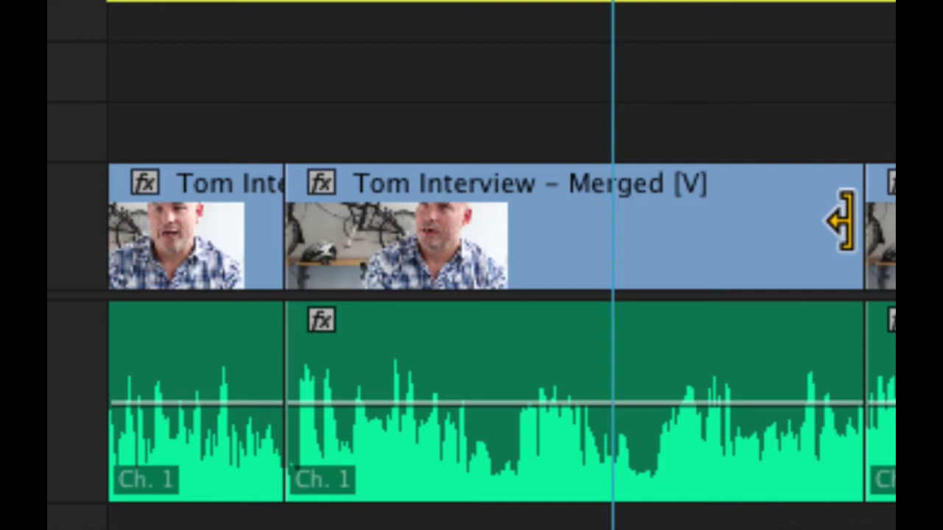
Step: Ripple-trim the Merged clip's end earlier and back, then ripple-adjust its head later and earlier
{"action": "left_click_drag", "start_coordinate": [840, 221], "coordinate": [515, 243]}
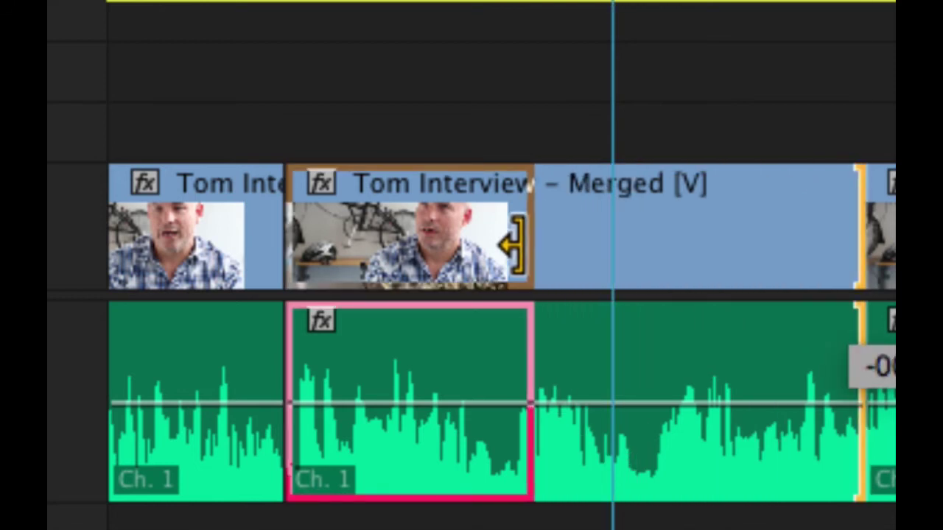
{"action": "left_click_drag", "start_coordinate": [513, 243], "coordinate": [514, 243]}
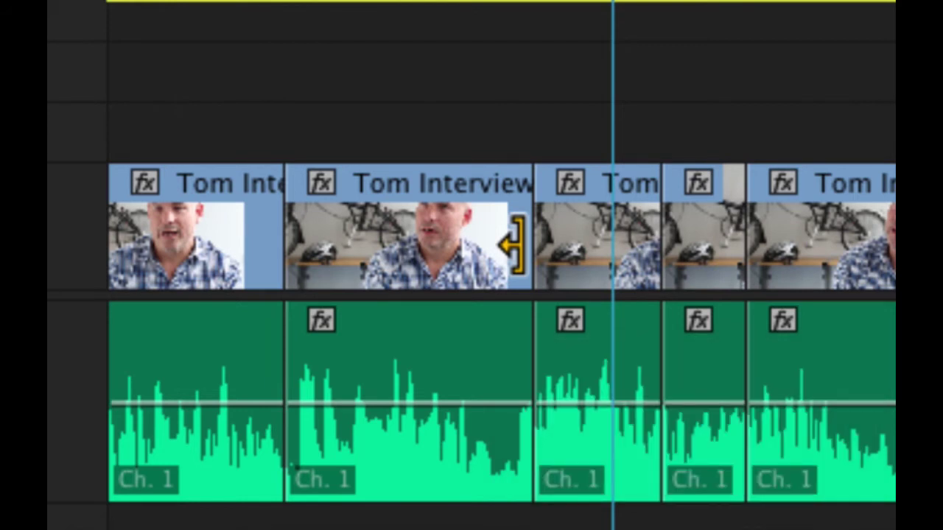
{"action": "left_click_drag", "start_coordinate": [514, 243], "coordinate": [759, 236]}
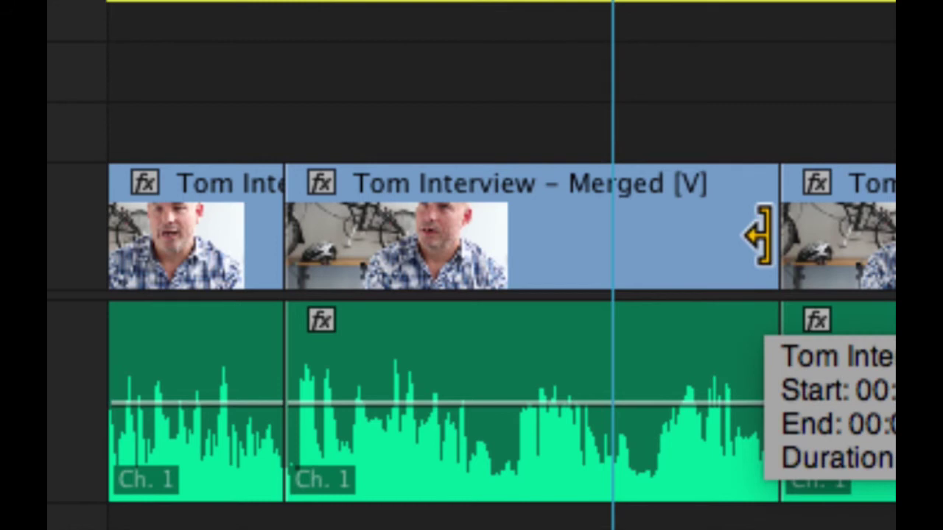
{"action": "left_click_drag", "start_coordinate": [318, 227], "coordinate": [545, 221]}
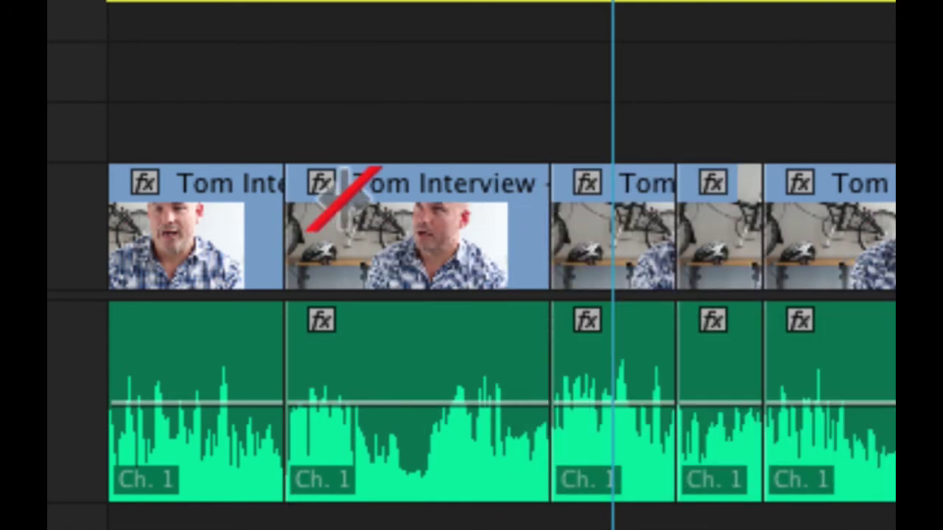
{"action": "left_click_drag", "start_coordinate": [298, 214], "coordinate": [161, 201]}
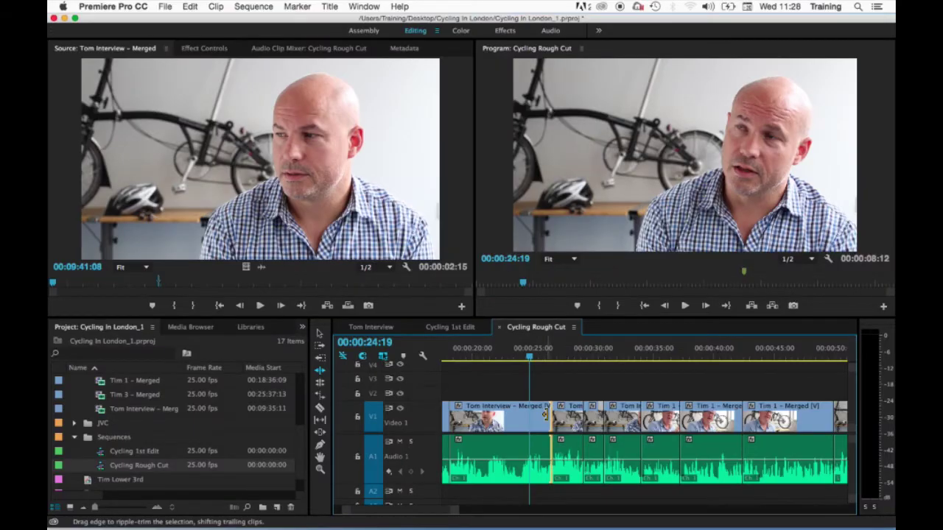
Step: Ripple-trim the Merged clip's edges, leaving it about 00:00:10:13 long with no gaps
{"action": "mouse_move", "coordinate": [704, 329]}
{"action": "left_mouse_down"}
{"action": "mouse_move", "coordinate": [685, 329]}
{"action": "mouse_move", "coordinate": [702, 330]}
{"action": "left_mouse_up"}
{"action": "left_click_drag", "start_coordinate": [513, 419], "coordinate": [521, 160]}
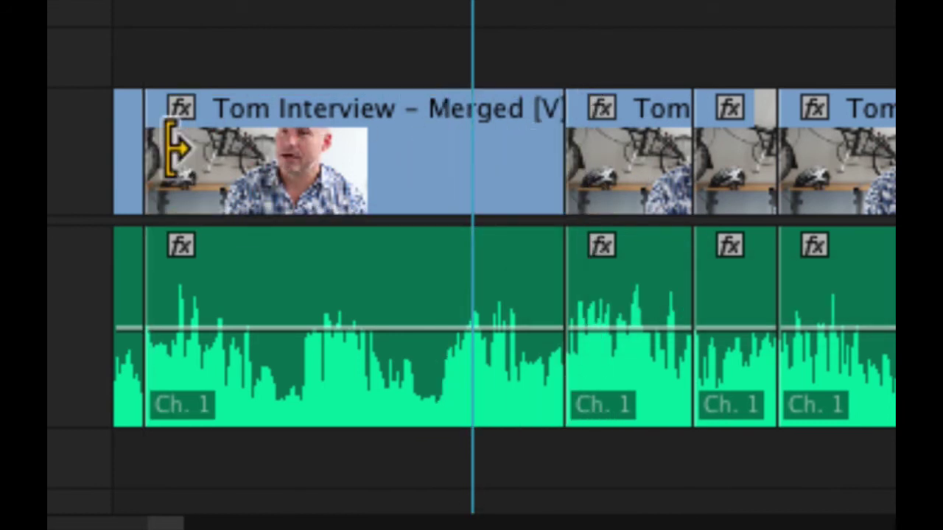
{"action": "left_click_drag", "start_coordinate": [171, 147], "coordinate": [221, 158]}
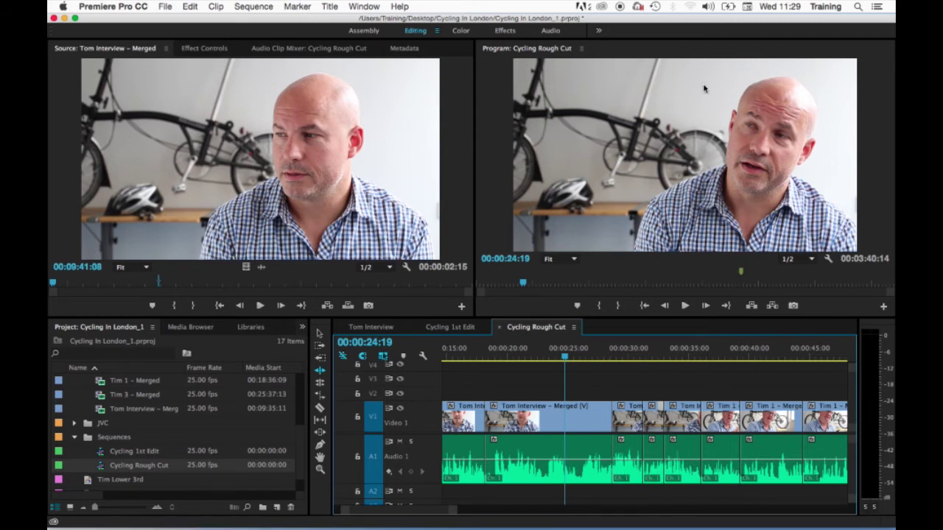
Step: Ripple-trim the V1 clip's end earlier and back, then park the playhead at 00:00:28:02
{"action": "left_click_drag", "start_coordinate": [609, 419], "coordinate": [581, 418]}
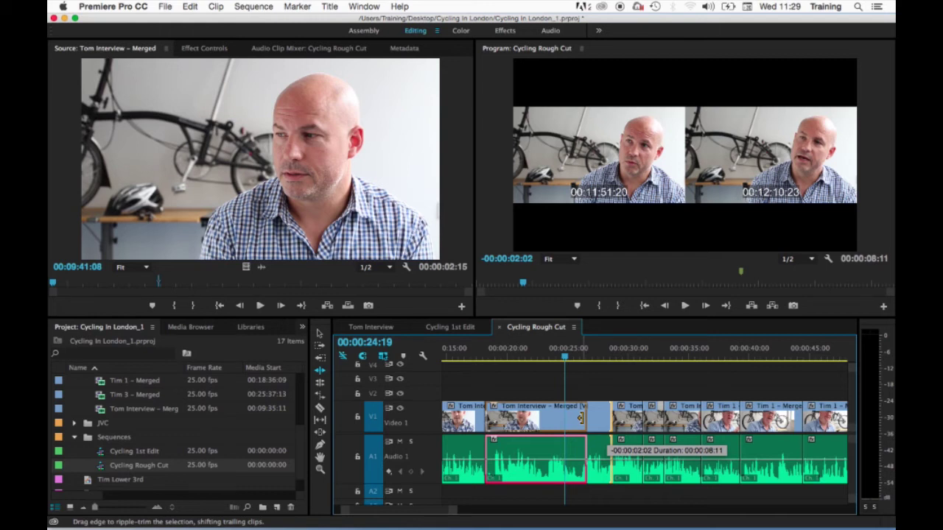
{"action": "left_click_drag", "start_coordinate": [581, 419], "coordinate": [615, 417]}
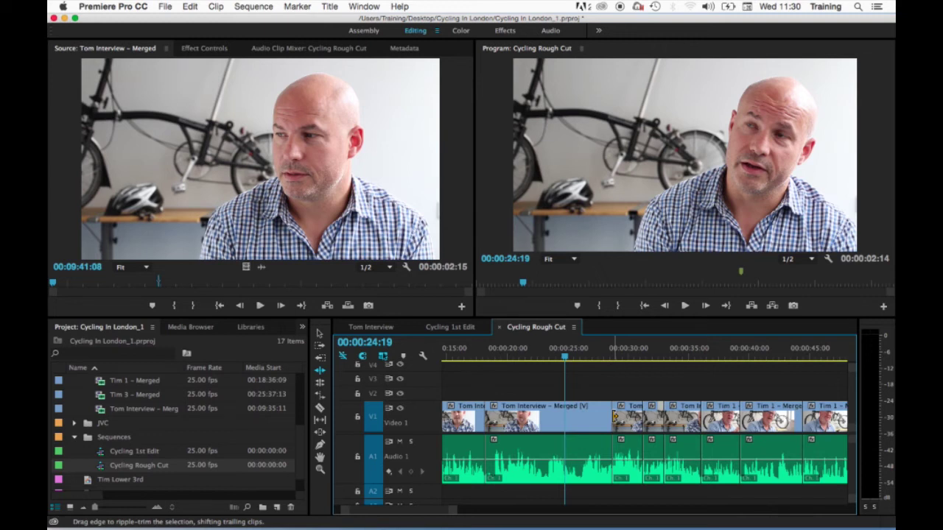
{"action": "left_click", "coordinate": [605, 356]}
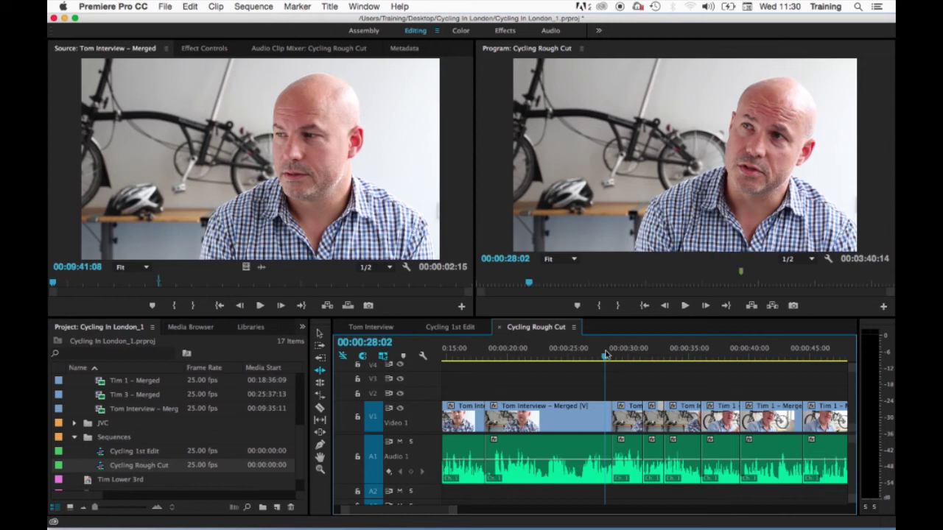
Step: Ripple-trim the clip end 1:07 later, zoom in, and park the playhead at 00:00:22:16
{"action": "scroll", "coordinate": [605, 355], "scroll_direction": "up", "scroll_amount": 8}
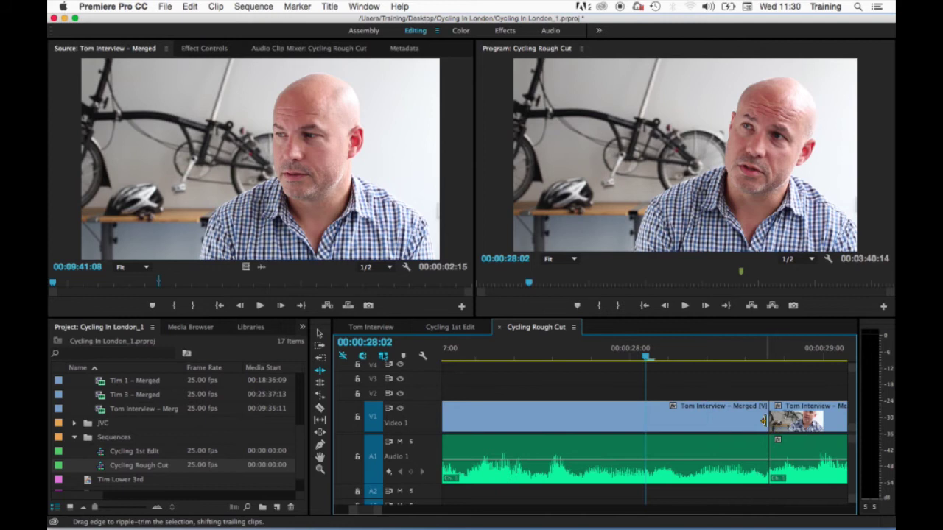
{"action": "mouse_move", "coordinate": [765, 420]}
{"action": "left_mouse_down"}
{"action": "mouse_move", "coordinate": [753, 420]}
{"action": "mouse_move", "coordinate": [782, 420]}
{"action": "mouse_move", "coordinate": [769, 420]}
{"action": "left_mouse_up"}
{"action": "key", "text": "backslash"}
{"action": "left_click_drag", "start_coordinate": [613, 419], "coordinate": [616, 418]}
{"action": "key", "text": "="}
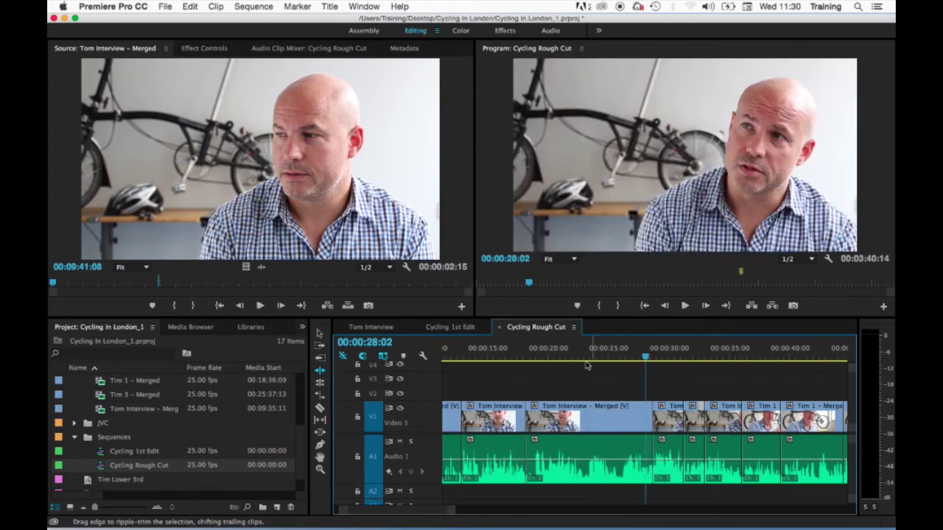
{"action": "left_click", "coordinate": [581, 355]}
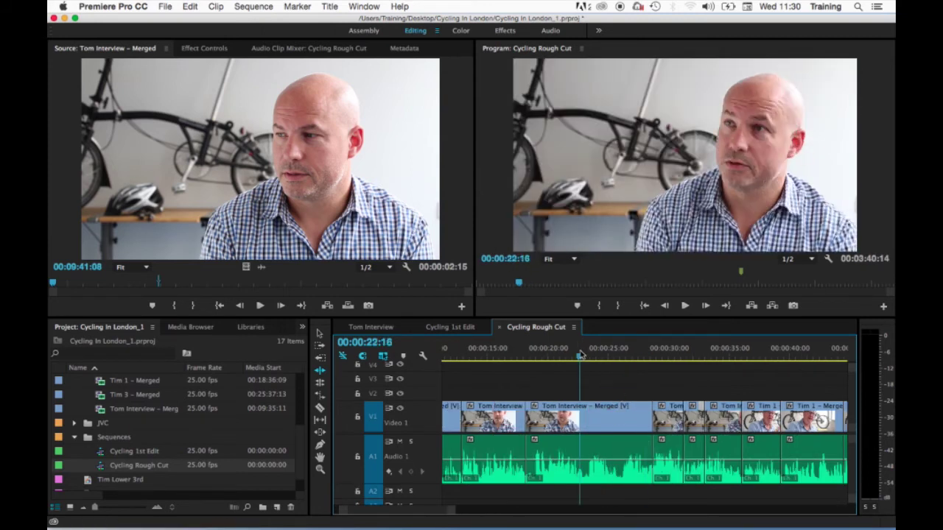
Step: Nudge-trim the edit point between the clips with Opt+Left/Right until the sequence ends at 00:03:40:09
{"action": "left_click", "coordinate": [648, 417]}
{"action": "key", "text": "alt+Right"}
{"action": "key", "text": "alt+Right"}
{"action": "key", "text": "alt+Right"}
{"action": "key", "text": "alt+Right"}
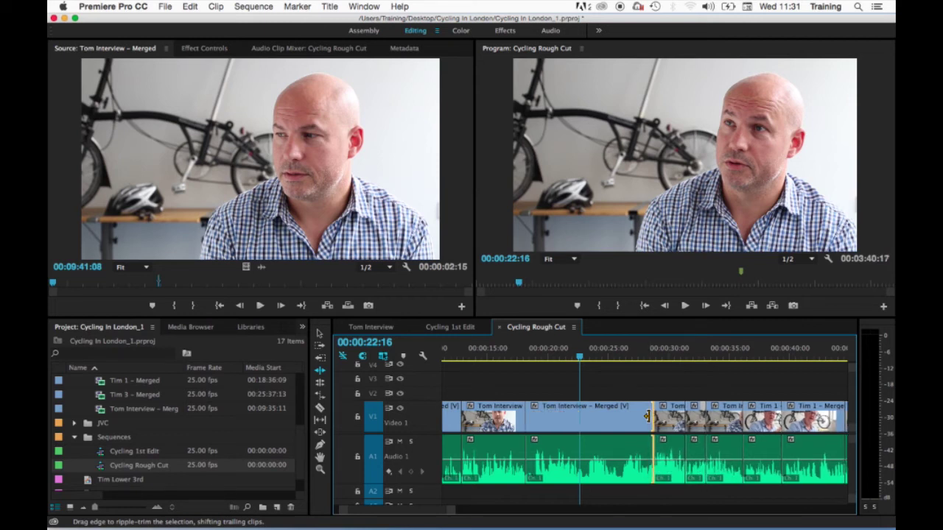
{"action": "key", "text": "alt+Left"}
{"action": "key", "text": "alt+Left"}
{"action": "key", "text": "alt+Left"}
{"action": "key", "text": "alt+Left"}
{"action": "key", "text": "alt+Left"}
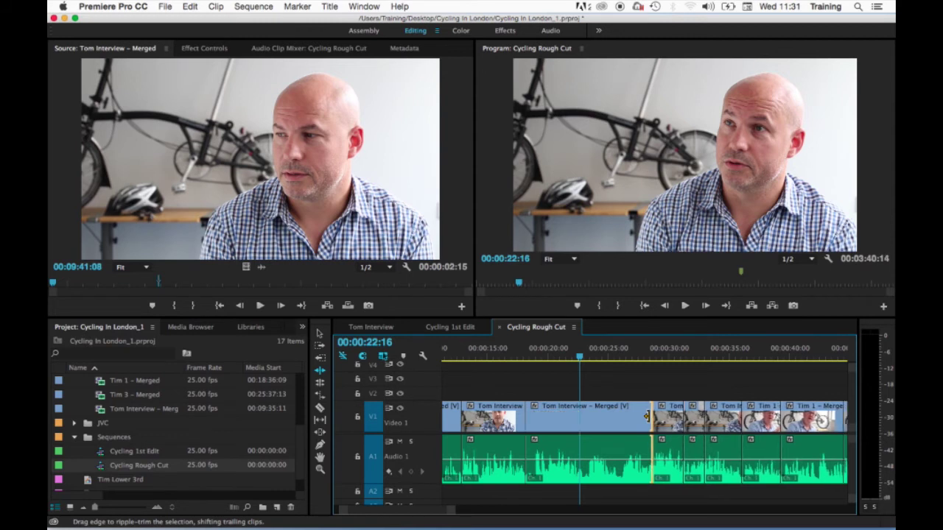
{"action": "key", "text": "alt+Right"}
{"action": "key", "text": "alt+Right"}
{"action": "key", "text": "alt+Right"}
{"action": "key", "text": "alt+Right"}
{"action": "key", "text": "alt+Right"}
{"action": "key", "text": "alt+Right"}
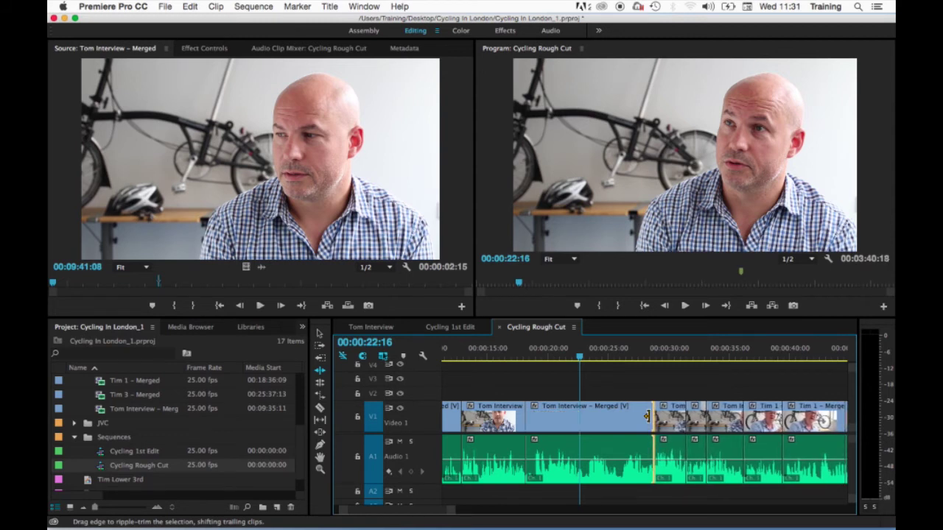
{"action": "key", "text": "alt+Left"}
{"action": "key", "text": "alt+Left"}
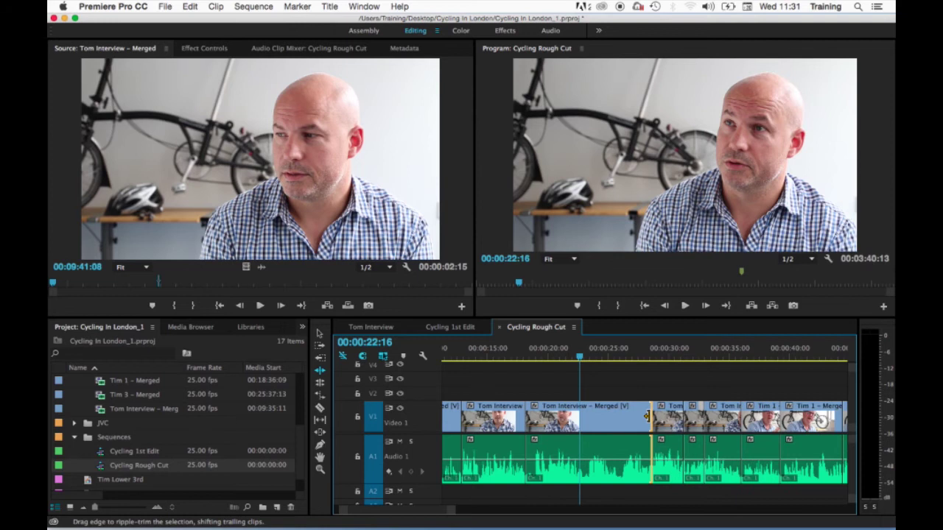
{"action": "key", "text": "alt+Left"}
{"action": "key", "text": "alt+Left"}
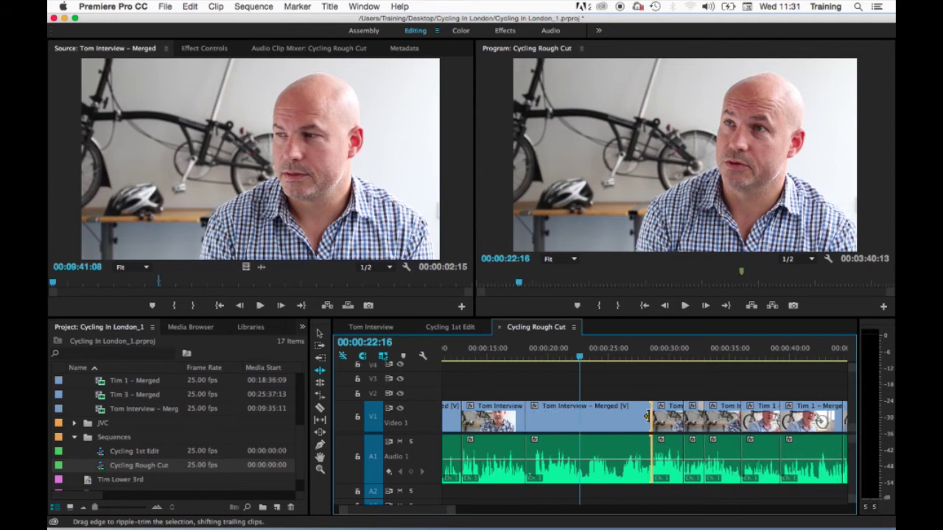
{"action": "key", "text": "alt+Left"}
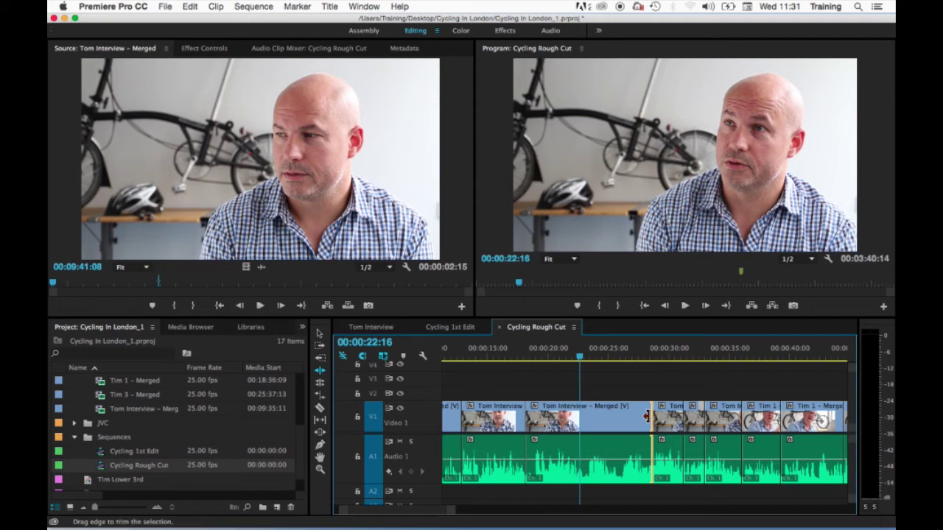
{"action": "key", "text": "alt+Right"}
{"action": "key", "text": "alt+Right"}
{"action": "key", "text": "alt+Right"}
{"action": "key", "text": "alt+Right"}
{"action": "key", "text": "alt+Right"}
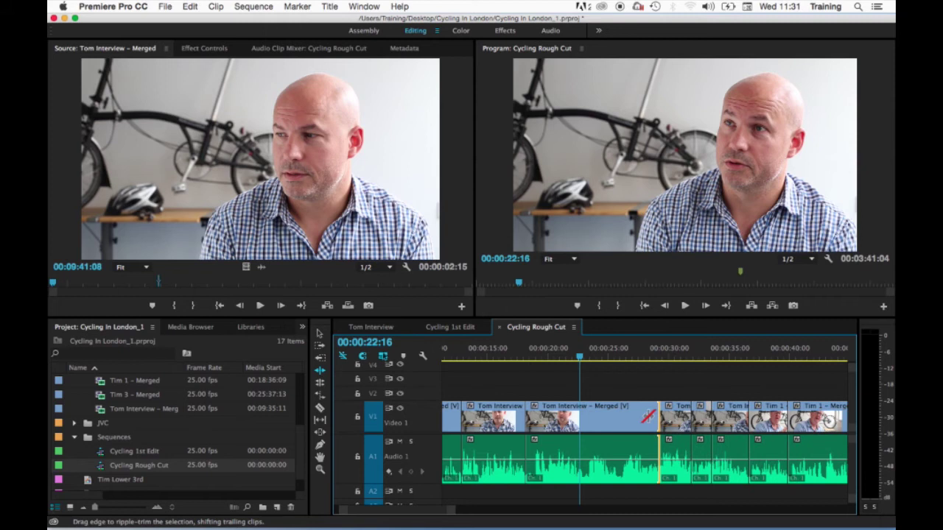
{"action": "key", "text": "alt+Left"}
{"action": "key", "text": "alt+Left"}
{"action": "key", "text": "alt+Left"}
{"action": "key", "text": "alt+Left"}
{"action": "key", "text": "alt+Left"}
{"action": "key", "text": "alt+Left"}
{"action": "key", "text": "alt+Left"}
{"action": "key", "text": "alt+Left"}
{"action": "key", "text": "alt+Left"}
{"action": "key", "text": "alt+Left"}
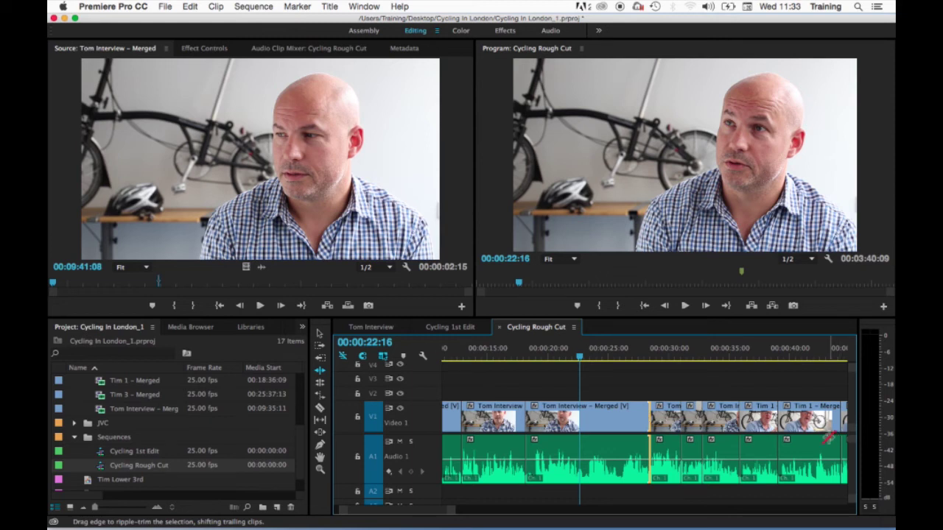
{"action": "left_click", "coordinate": [524, 356]}
{"action": "left_click_drag", "start_coordinate": [524, 356], "coordinate": [554, 357]}
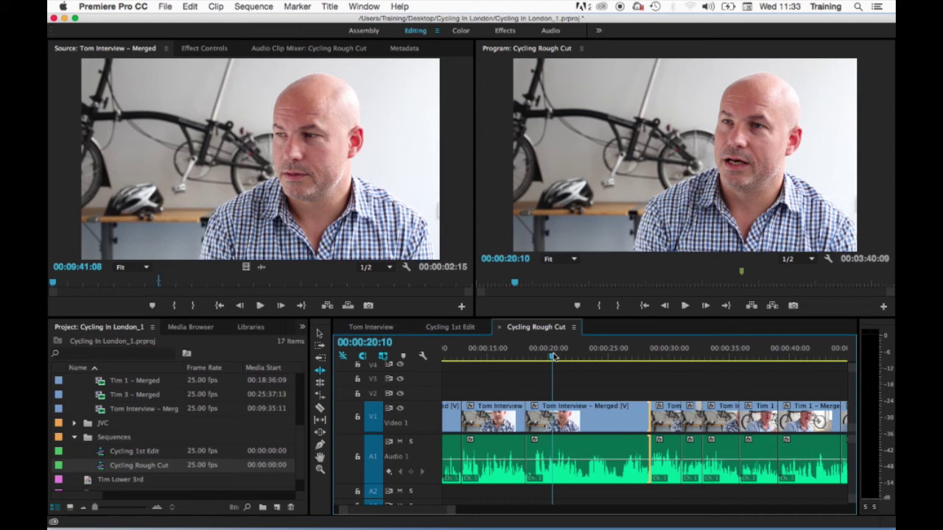
{"action": "key", "text": "q"}
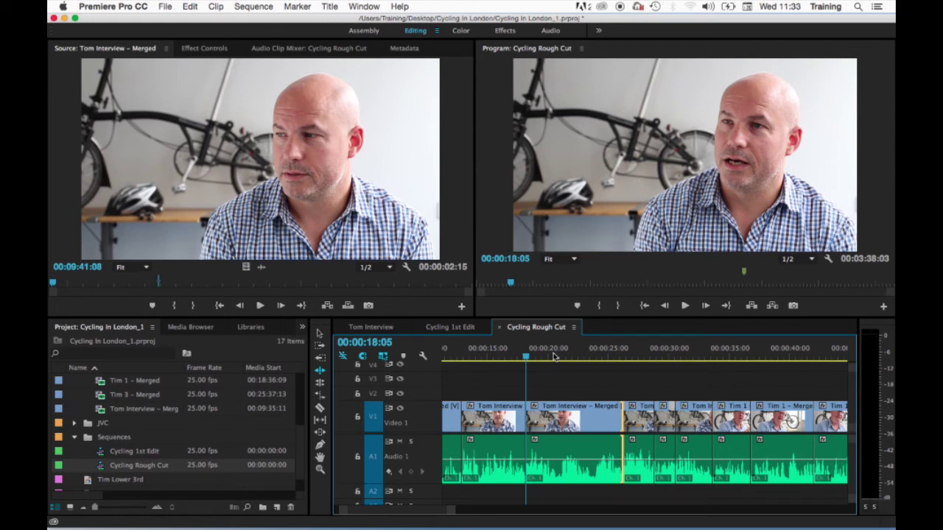
{"action": "key", "text": "ctrl+z"}
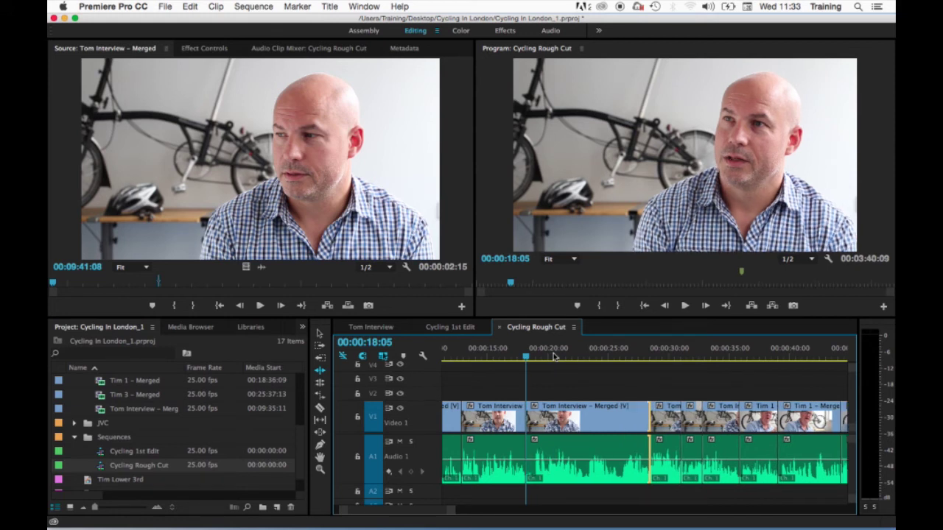
{"action": "left_click_drag", "start_coordinate": [555, 356], "coordinate": [590, 353]}
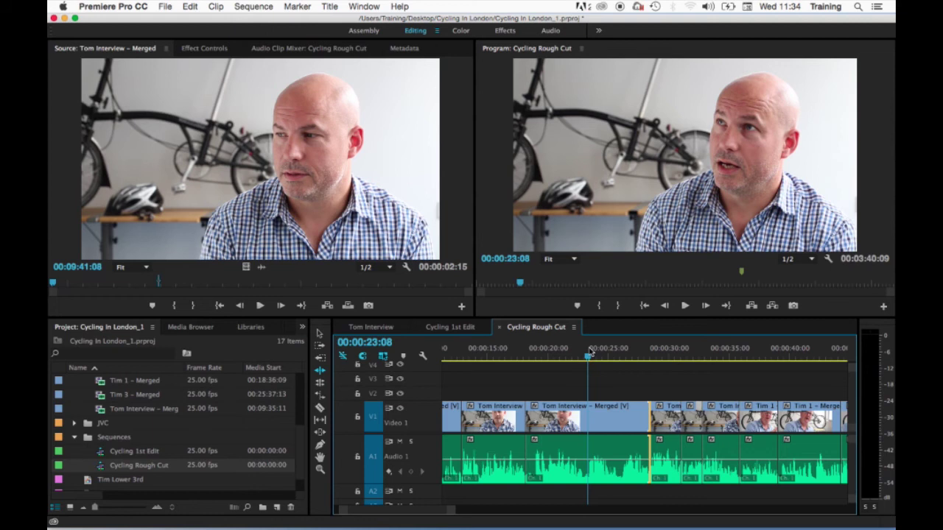
{"action": "key", "text": "w"}
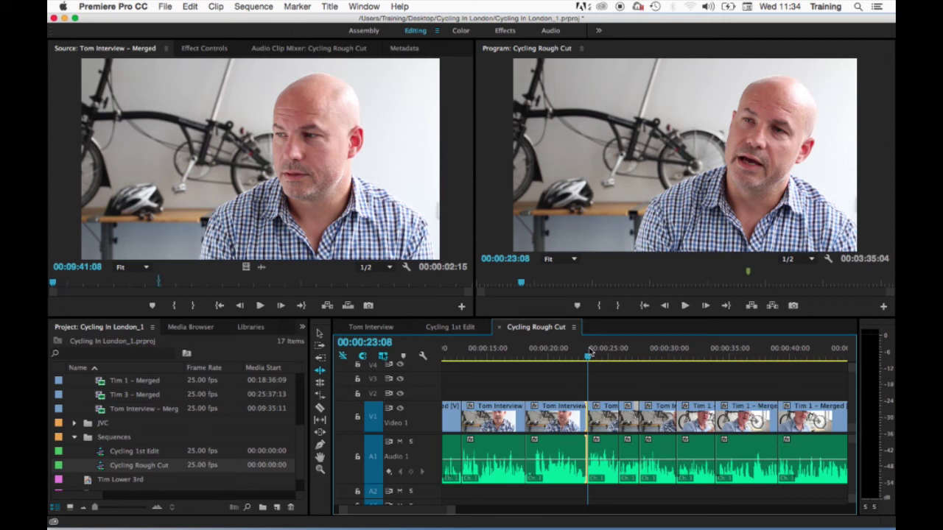
{"action": "key", "text": "super+z"}
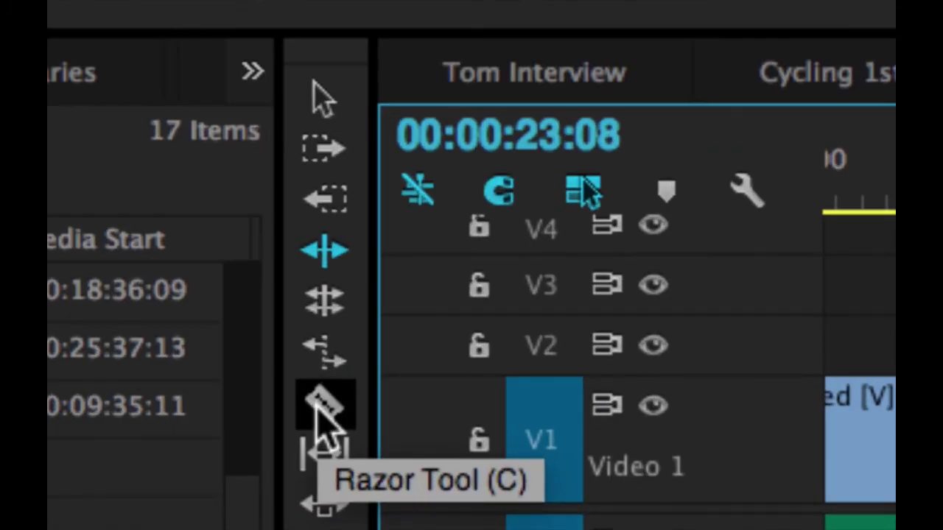
{"action": "left_click", "coordinate": [324, 405]}
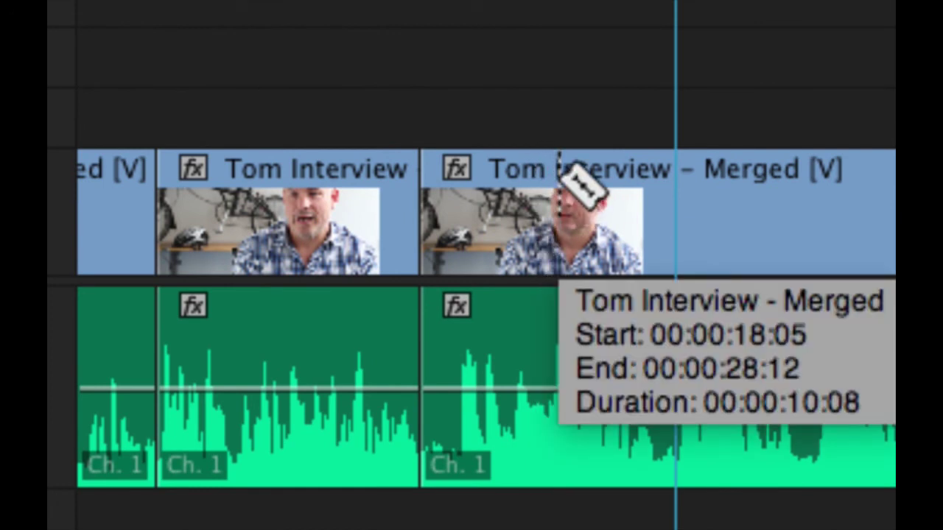
{"action": "left_click", "coordinate": [557, 177]}
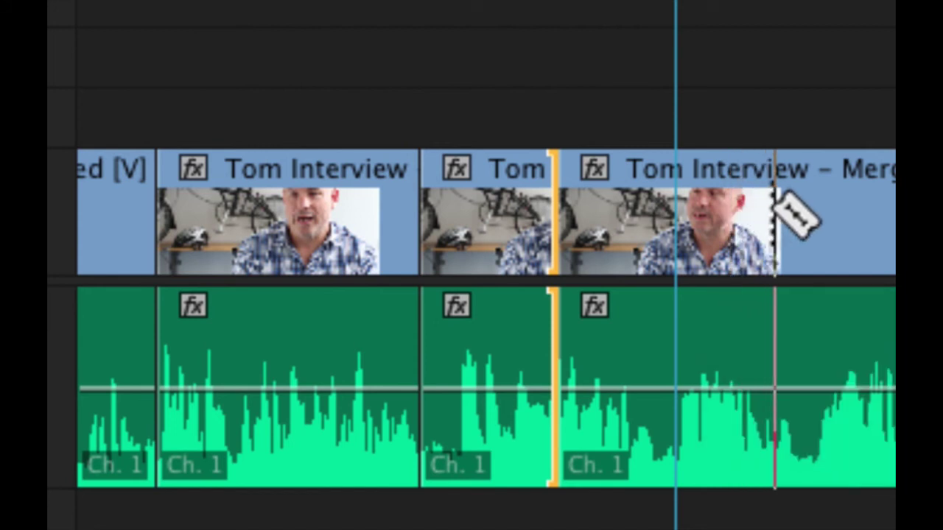
{"action": "left_click", "coordinate": [766, 193]}
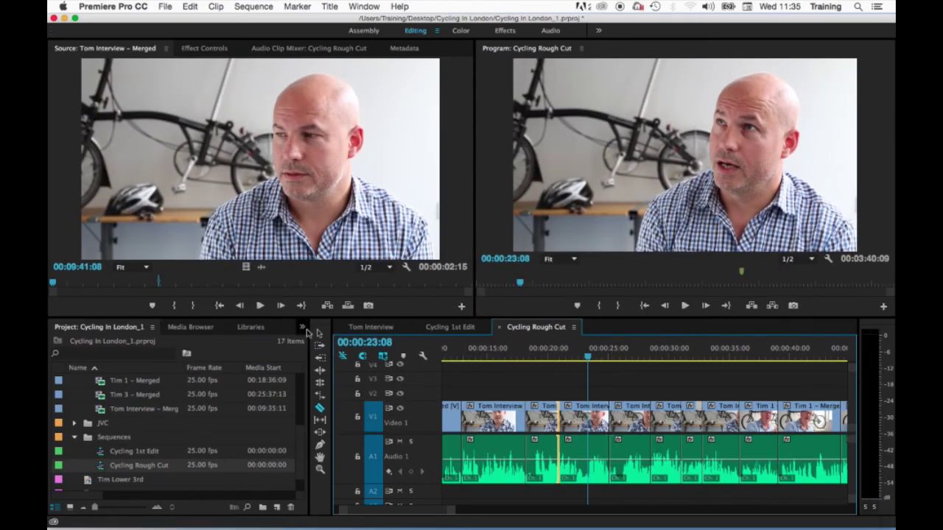
{"action": "left_click", "coordinate": [319, 333]}
{"action": "left_click", "coordinate": [633, 416]}
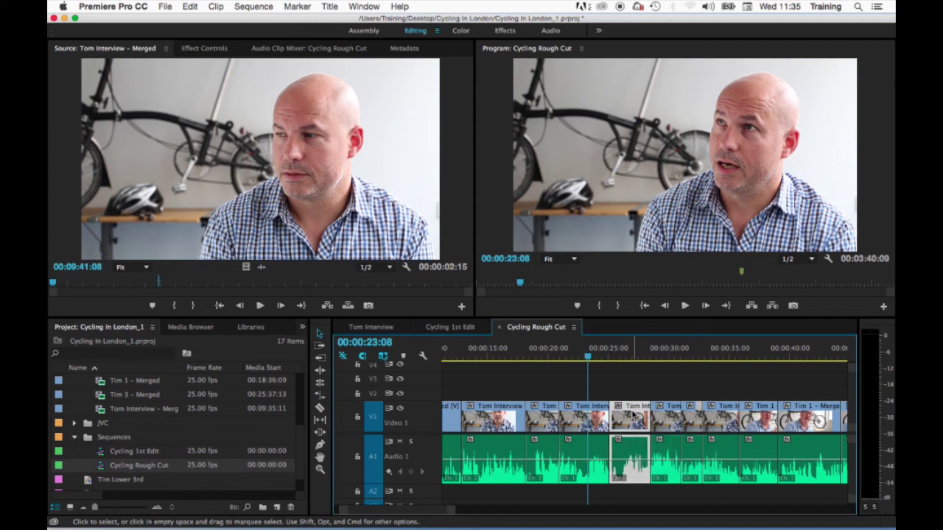
{"action": "key", "text": "ctrl+z"}
{"action": "key", "text": "ctrl+z"}
{"action": "left_click", "coordinate": [572, 357]}
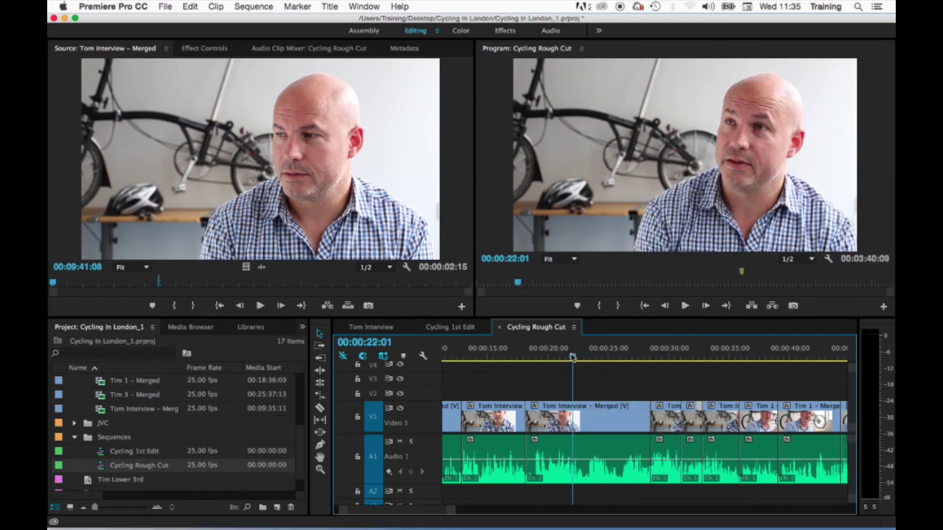
Step: Play back around this point and look up the Add Edit command in the menus
{"action": "key", "text": "shift+k"}
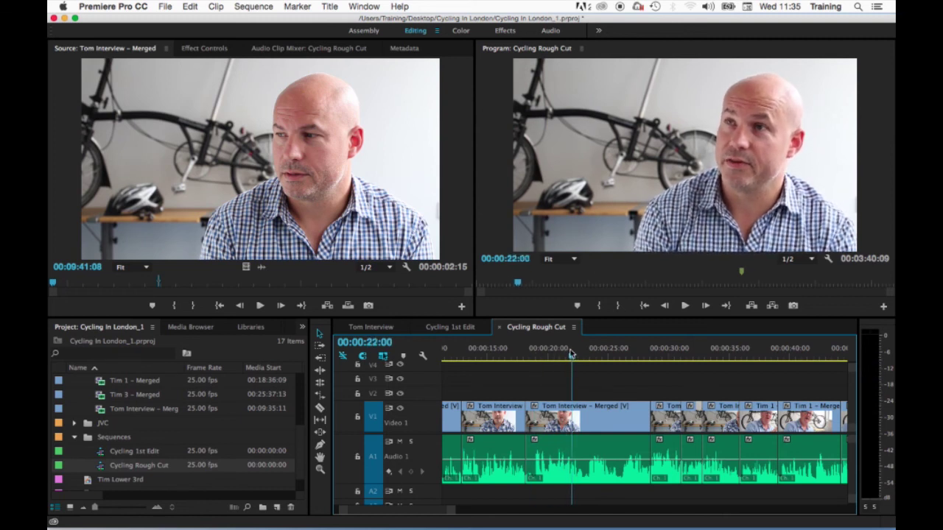
{"action": "left_click", "coordinate": [249, 7]}
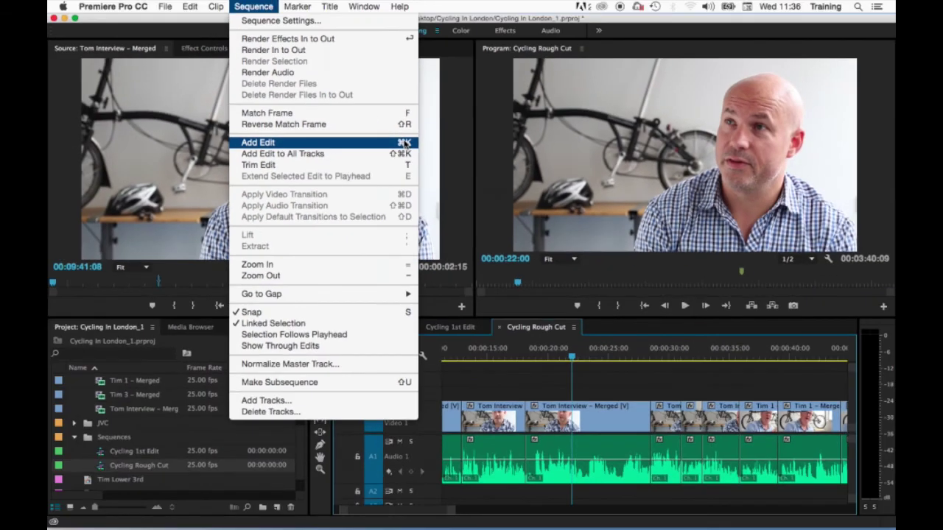
{"action": "left_click", "coordinate": [748, 151]}
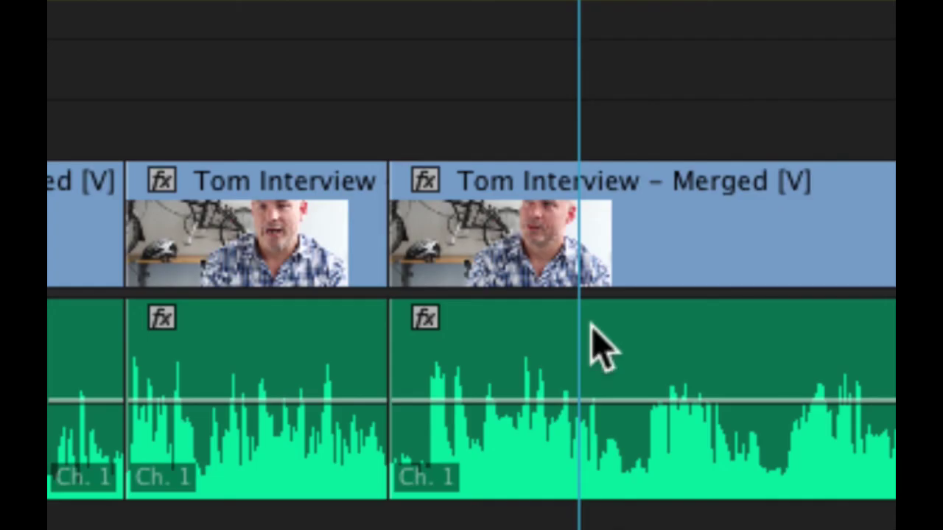
Step: Split the interview clip at 00:00:22:00 and 00:00:24:17, then ripple-delete the piece between
{"action": "key", "text": "super+k"}
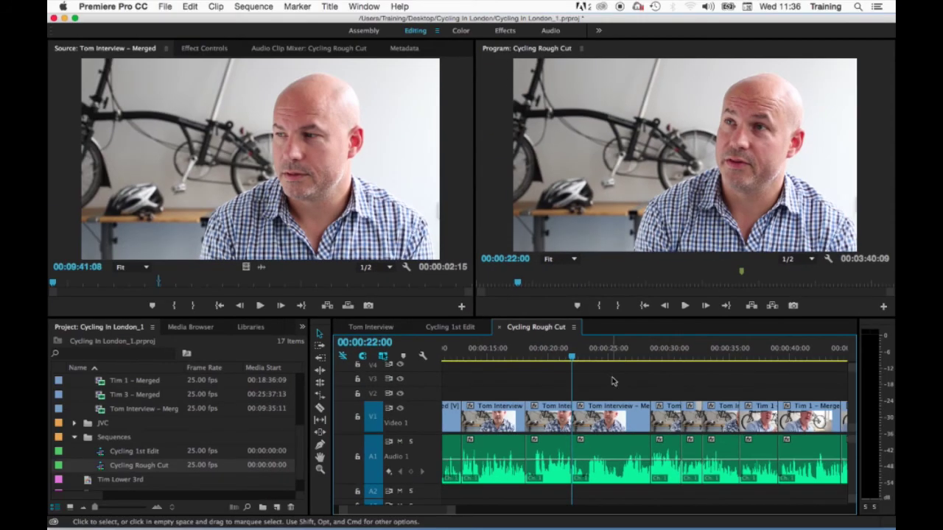
{"action": "left_click", "coordinate": [605, 350]}
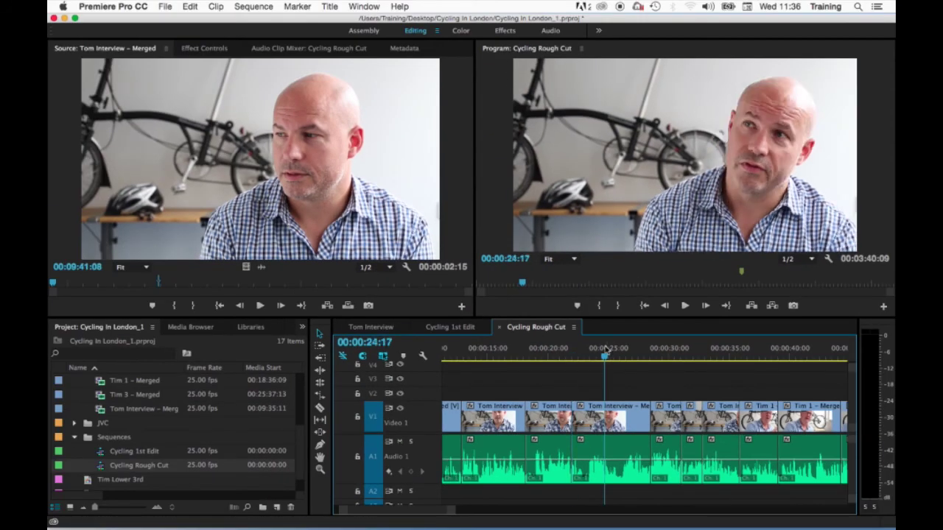
{"action": "key", "text": "super+k"}
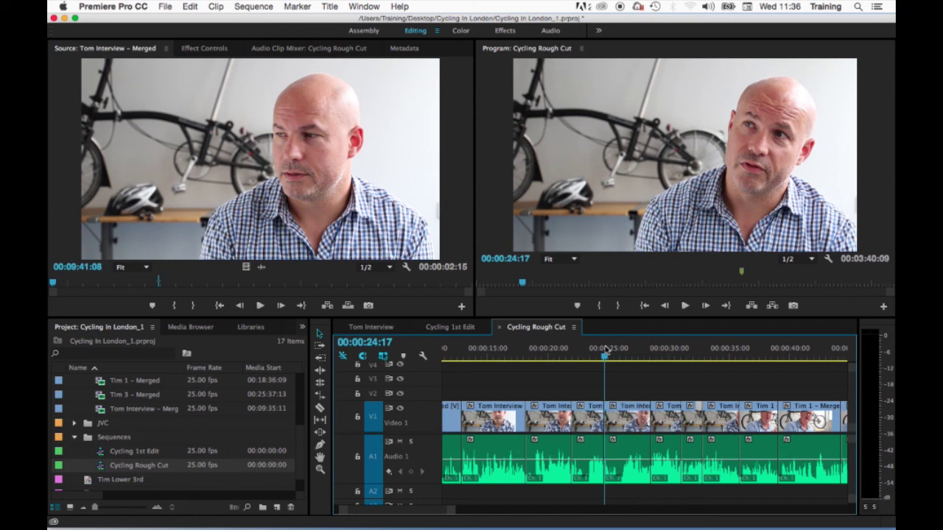
{"action": "left_click", "coordinate": [591, 421]}
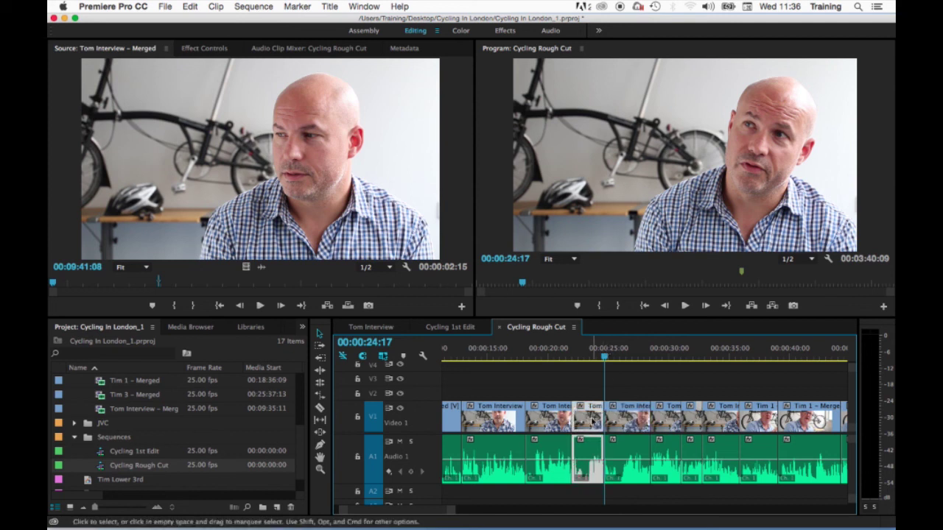
{"action": "key", "text": "alt+BackSpace"}
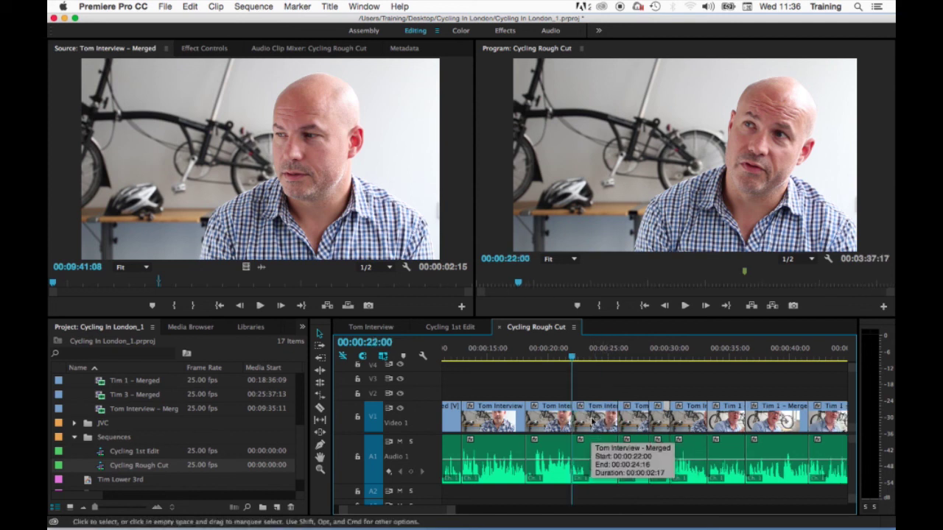